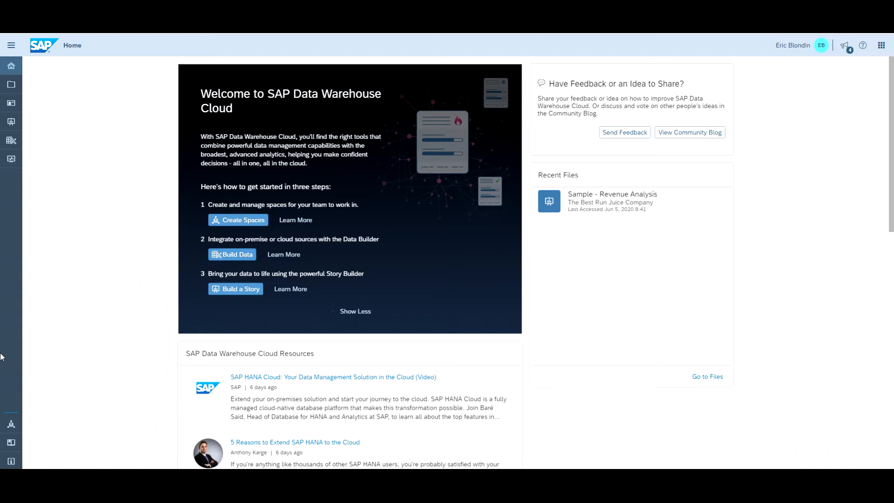
Open the SimpleFI space in Space Management and review its general settings, members and local connections.
{"action": "left_click", "coordinate": [11, 426]}
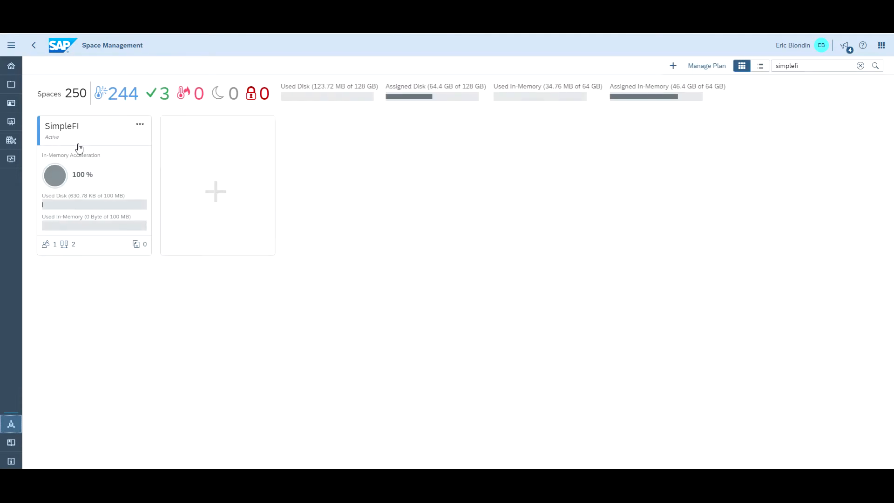
{"action": "left_click", "coordinate": [78, 148]}
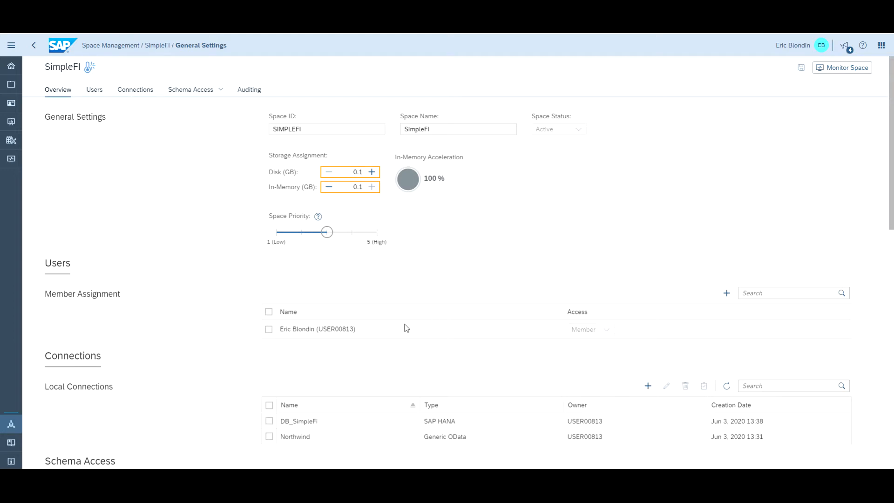
{"action": "scroll", "coordinate": [383, 346], "scroll_direction": "down", "scroll_amount": 2}
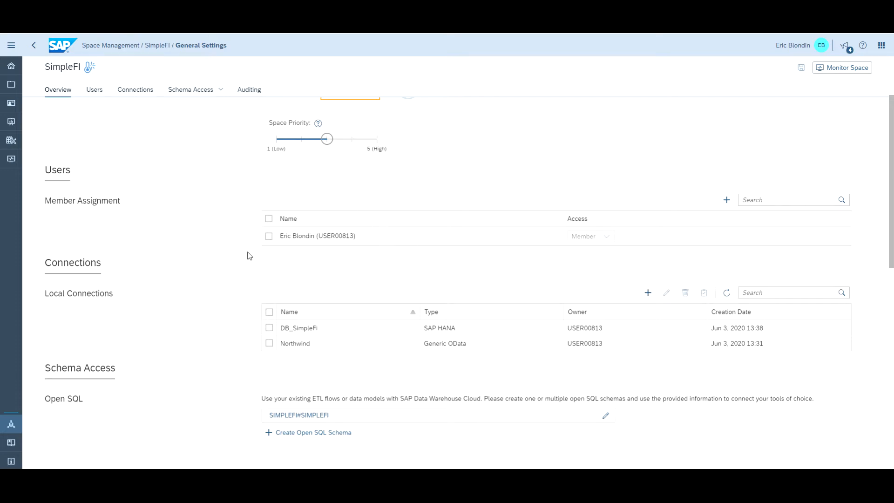
{"action": "scroll", "coordinate": [381, 280], "scroll_direction": "down", "scroll_amount": 1}
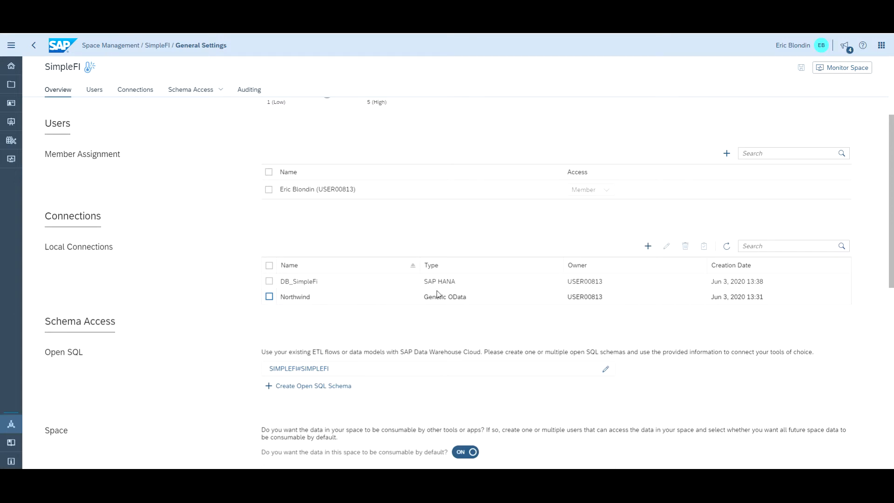
Check the source types offered for a new local connection, discard the new connection and review the Schema Access settings.
{"action": "left_click", "coordinate": [647, 246]}
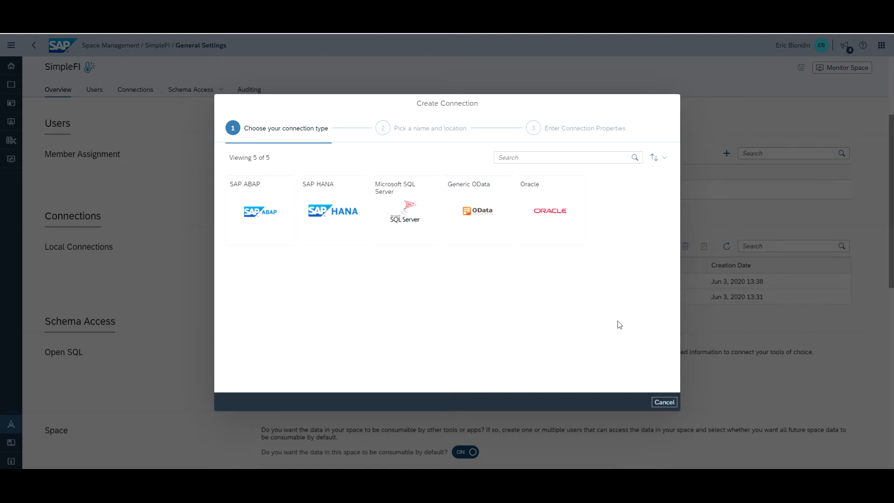
{"action": "left_click", "coordinate": [665, 403]}
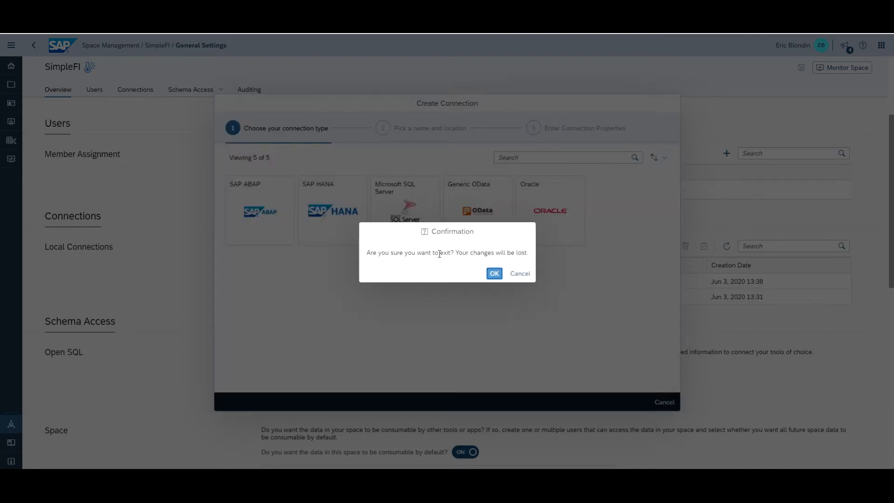
{"action": "left_click", "coordinate": [494, 273]}
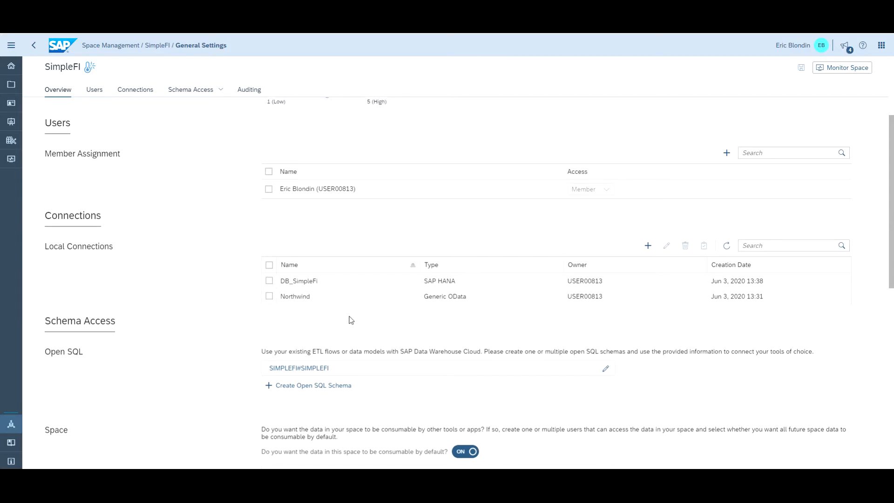
{"action": "scroll", "coordinate": [350, 320], "scroll_direction": "down", "scroll_amount": 2}
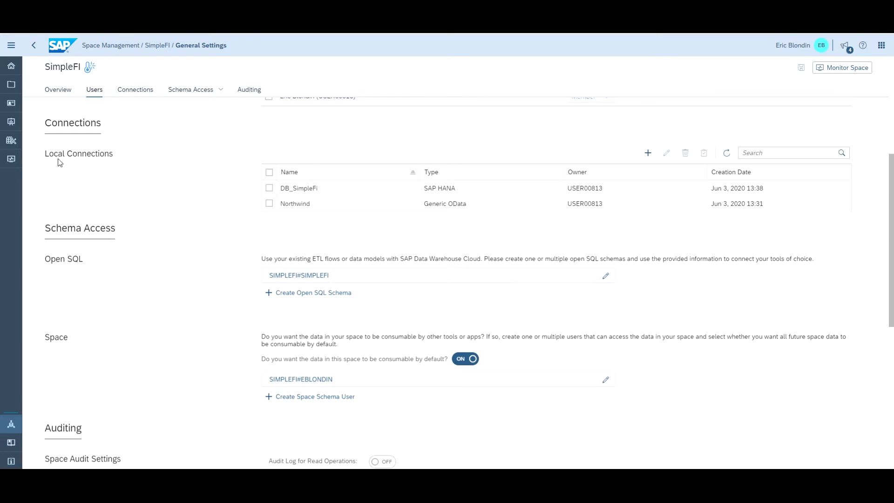
Create a new entity-relationship model in the SimpleFI space's Data Builder and browse the tables of the Northwind source connection.
{"action": "left_click", "coordinate": [11, 145]}
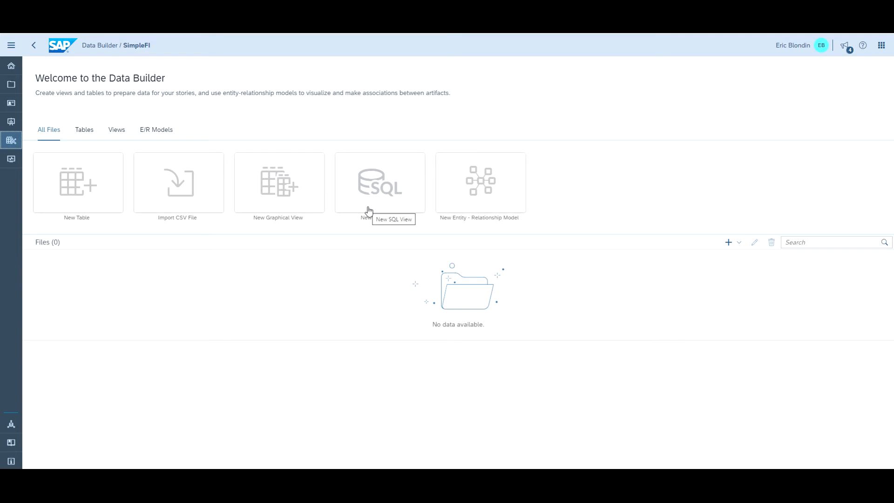
{"action": "left_click", "coordinate": [485, 184]}
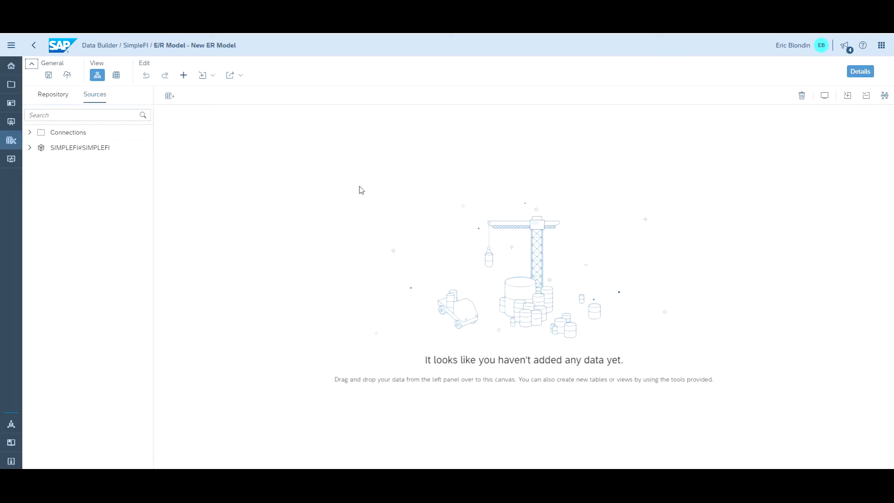
{"action": "left_click", "coordinate": [31, 150]}
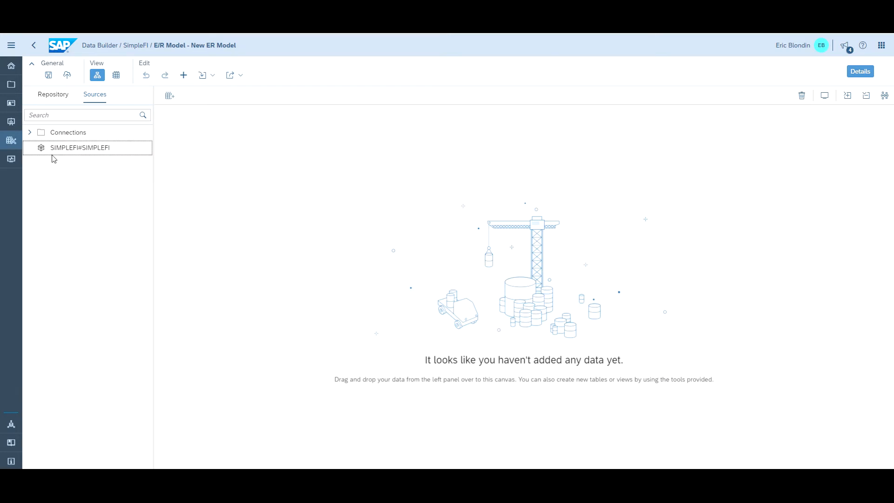
{"action": "left_click", "coordinate": [29, 133]}
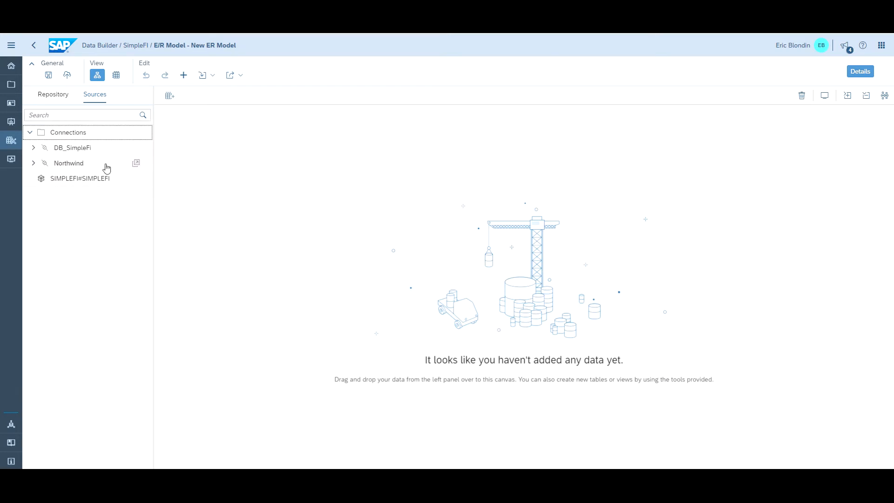
{"action": "left_click", "coordinate": [33, 163]}
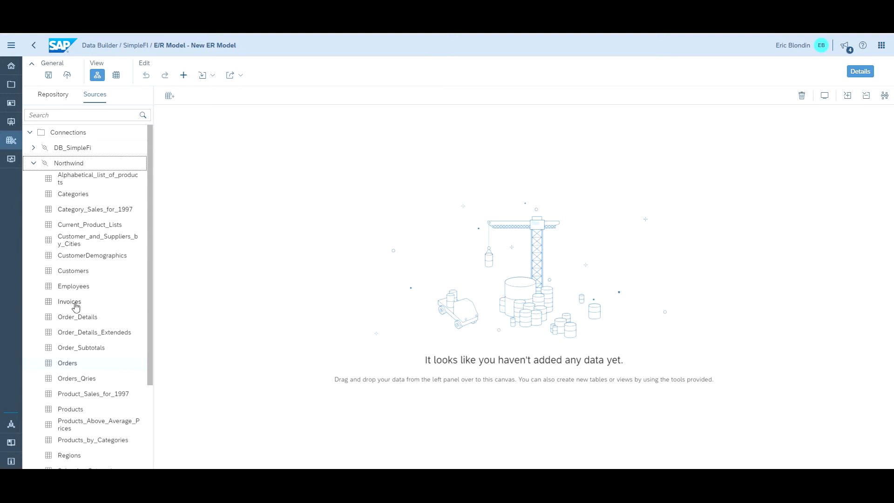
{"action": "left_click", "coordinate": [33, 164]}
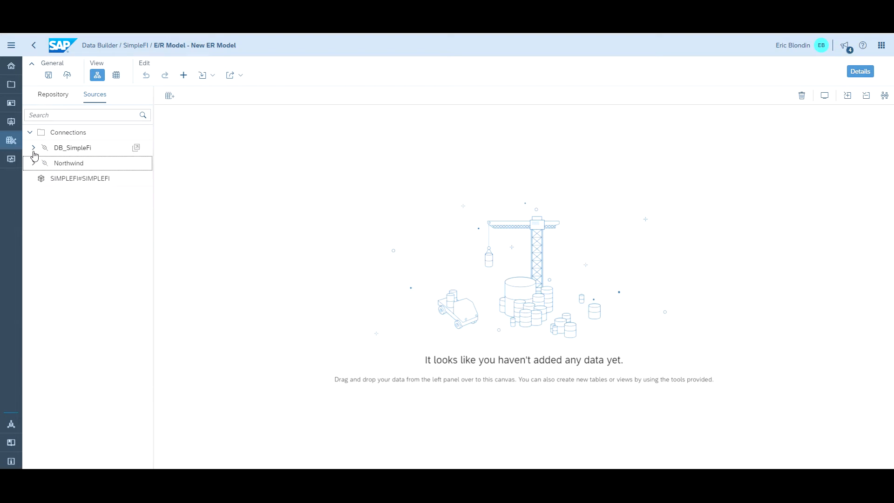
Import and deploy the SalesOrderItems table from the last user schema of the DB_SimpleFi connection into the model.
{"action": "left_click", "coordinate": [34, 149]}
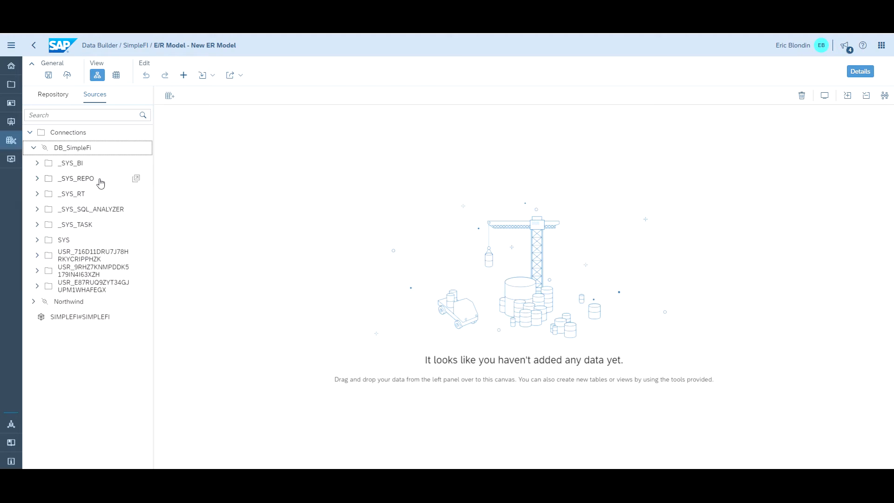
{"action": "left_click", "coordinate": [38, 287]}
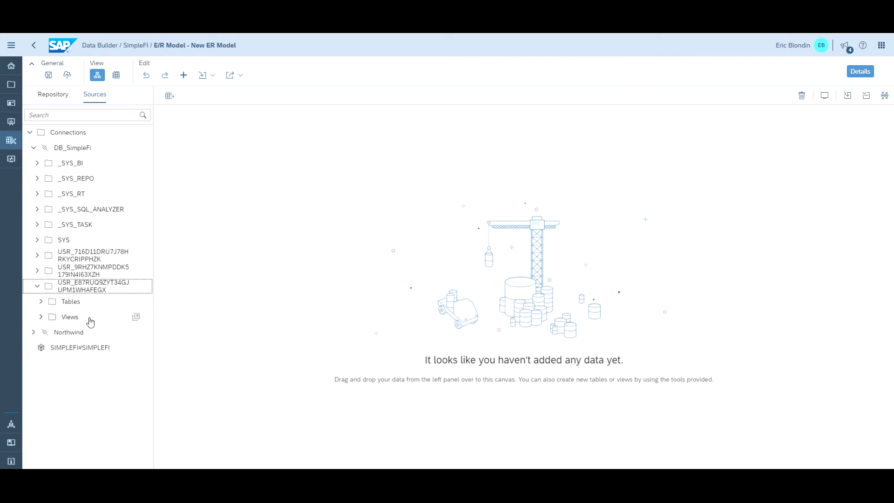
{"action": "left_click", "coordinate": [46, 305]}
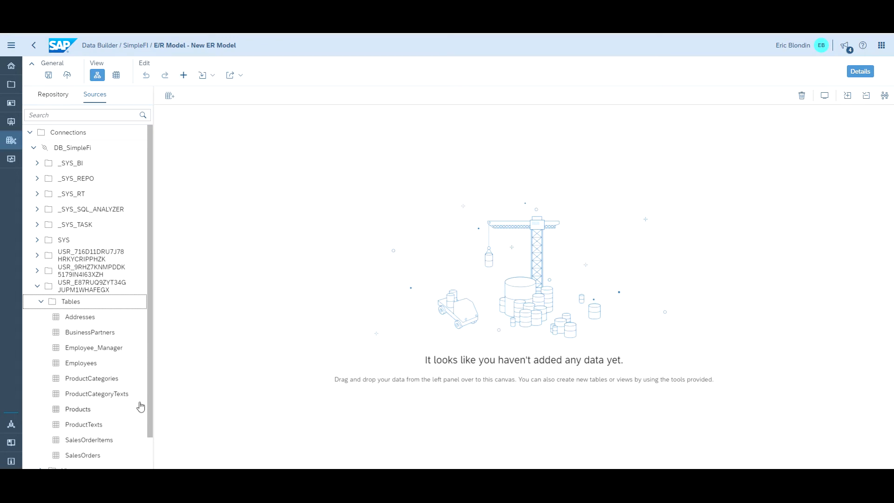
{"action": "left_click_drag", "start_coordinate": [150, 394], "coordinate": [150, 409]}
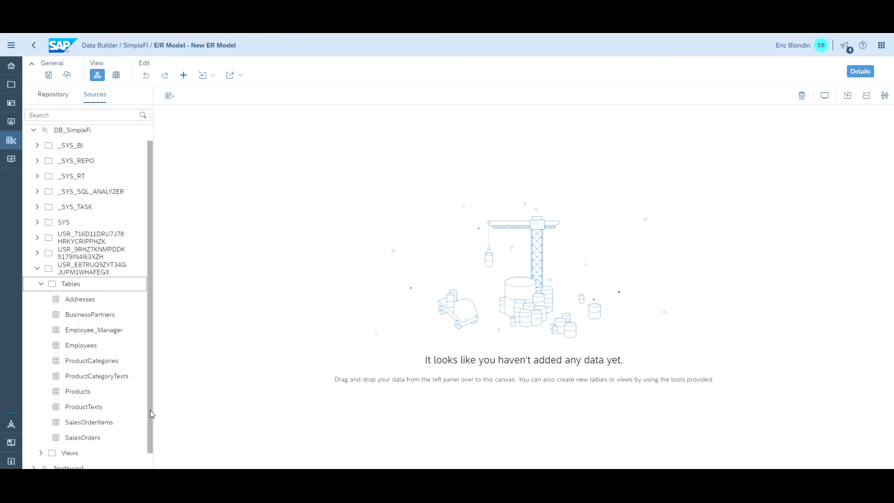
{"action": "left_click", "coordinate": [106, 427]}
{"action": "left_click_drag", "start_coordinate": [106, 429], "coordinate": [451, 253]}
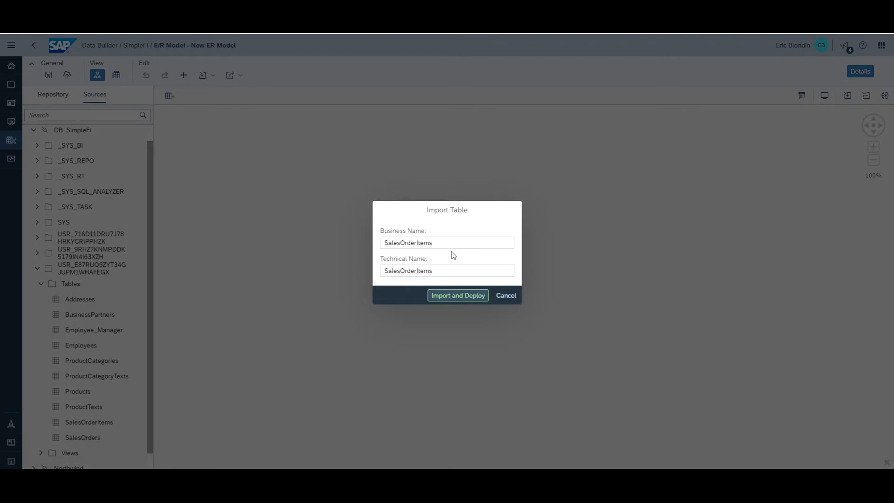
{"action": "left_click", "coordinate": [456, 296]}
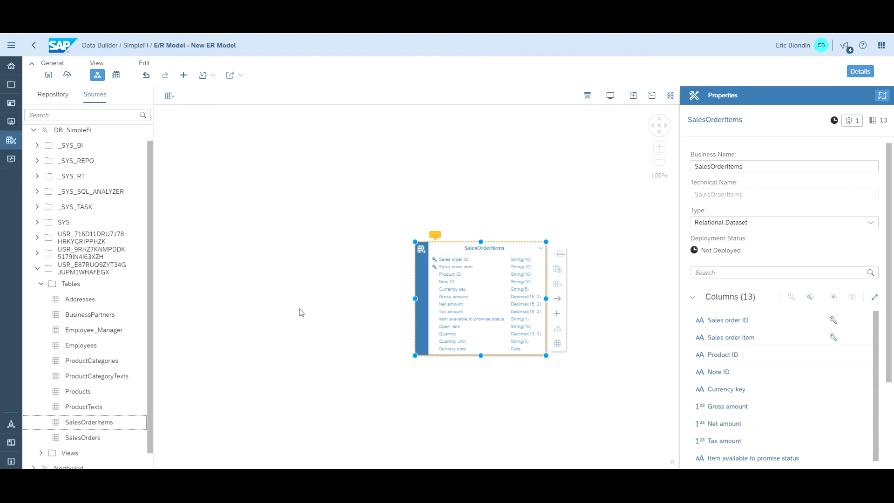
Import and deploy the Products and ProductTexts tables from the same DB_SimpleFi schema, placing them beside SalesOrderItems.
{"action": "left_click_drag", "start_coordinate": [79, 392], "coordinate": [336, 212]}
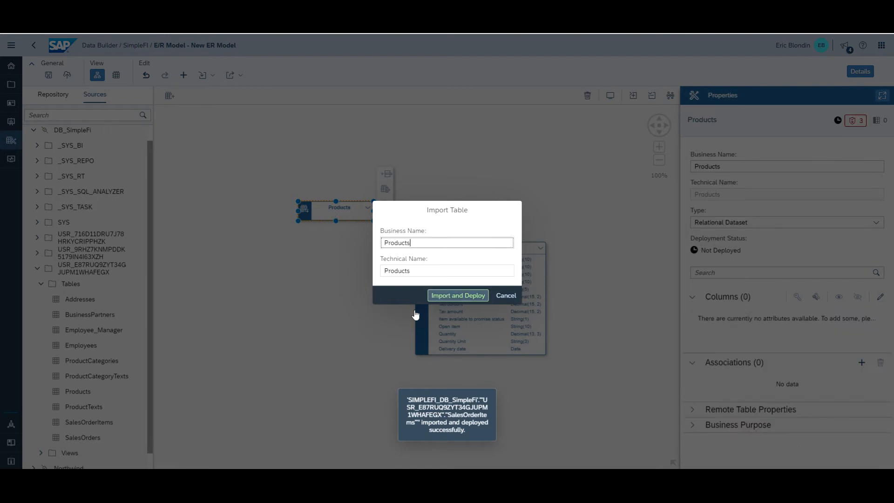
{"action": "left_click", "coordinate": [456, 297]}
{"action": "left_click_drag", "start_coordinate": [84, 414], "coordinate": [223, 175]}
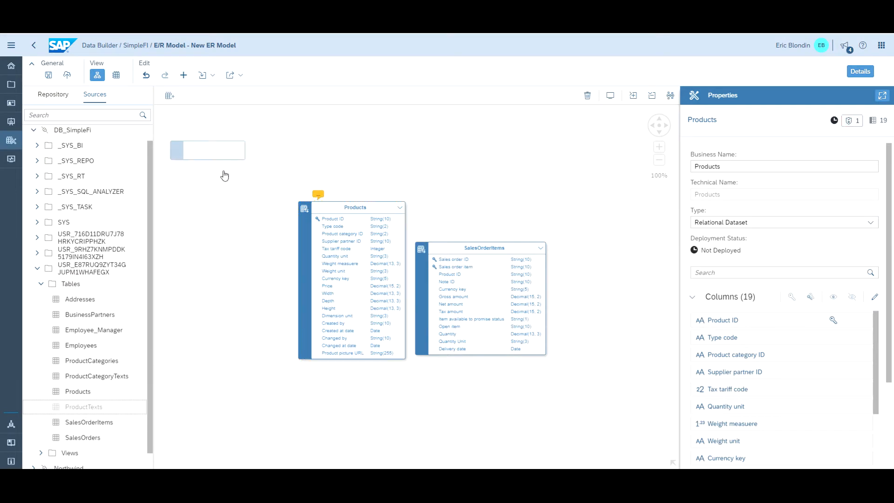
{"action": "left_click", "coordinate": [454, 297]}
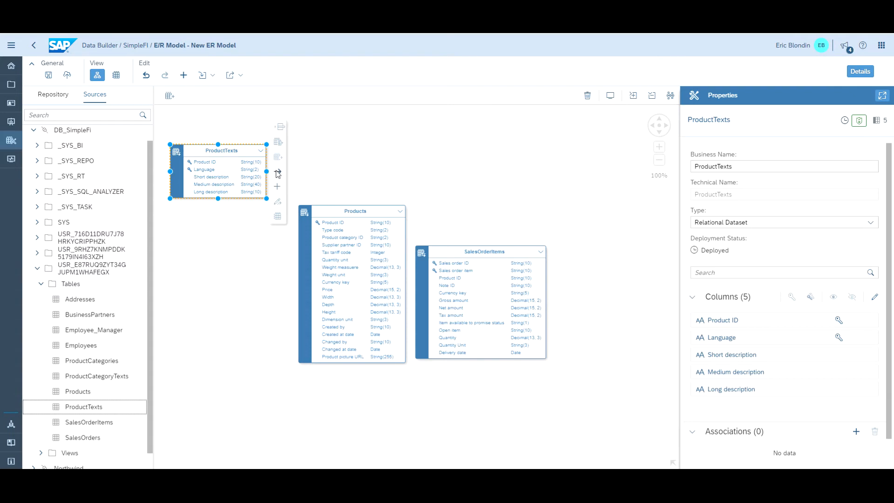
Create associations from ProductTexts to Products and from SalesOrderItems to Products, joined on Product ID.
{"action": "left_click_drag", "start_coordinate": [278, 173], "coordinate": [329, 238]}
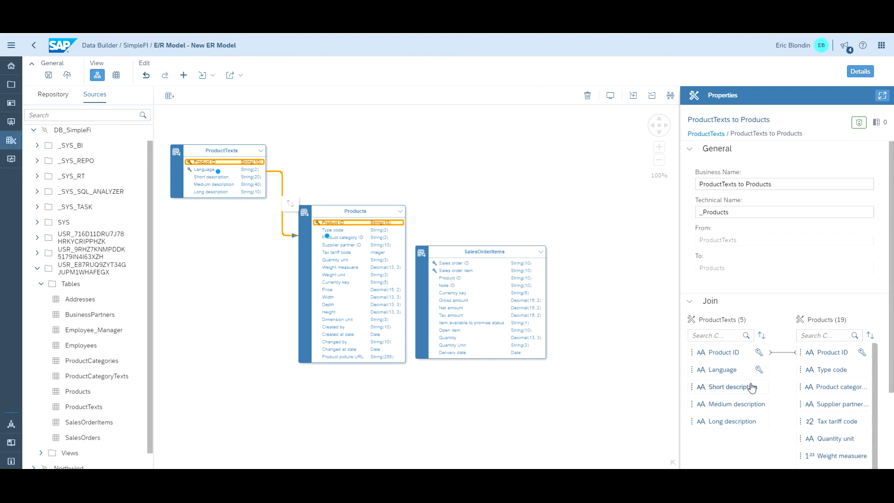
{"action": "mouse_move", "coordinate": [752, 388]}
{"action": "left_mouse_down"}
{"action": "mouse_move", "coordinate": [812, 386]}
{"action": "mouse_move", "coordinate": [739, 389]}
{"action": "left_mouse_up"}
{"action": "left_click", "coordinate": [540, 297]}
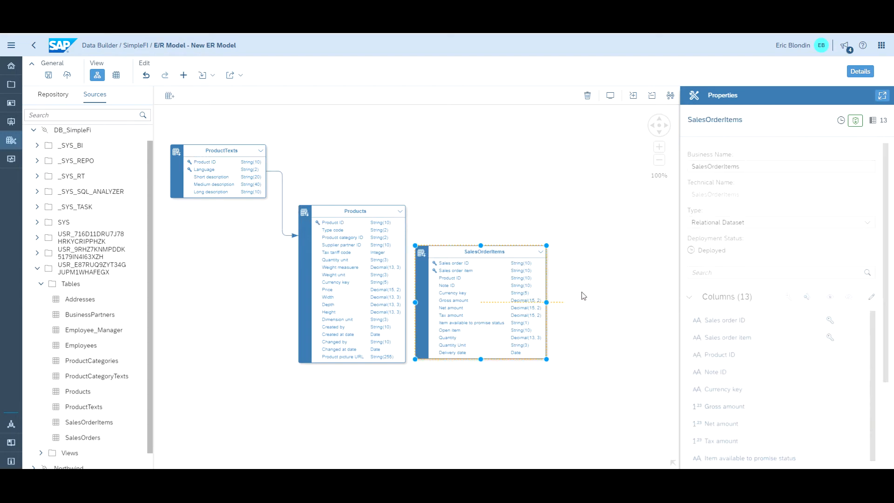
{"action": "left_click_drag", "start_coordinate": [582, 296], "coordinate": [448, 196]}
{"action": "left_click_drag", "start_coordinate": [415, 221], "coordinate": [363, 257]}
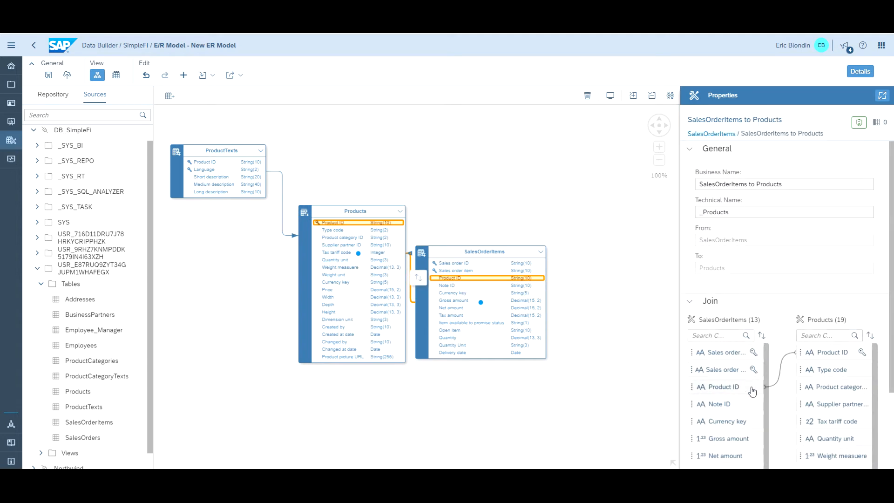
Set the business name of the entity-relationship model to Sales Model in its properties.
{"action": "left_click", "coordinate": [584, 310]}
{"action": "left_click", "coordinate": [731, 175]}
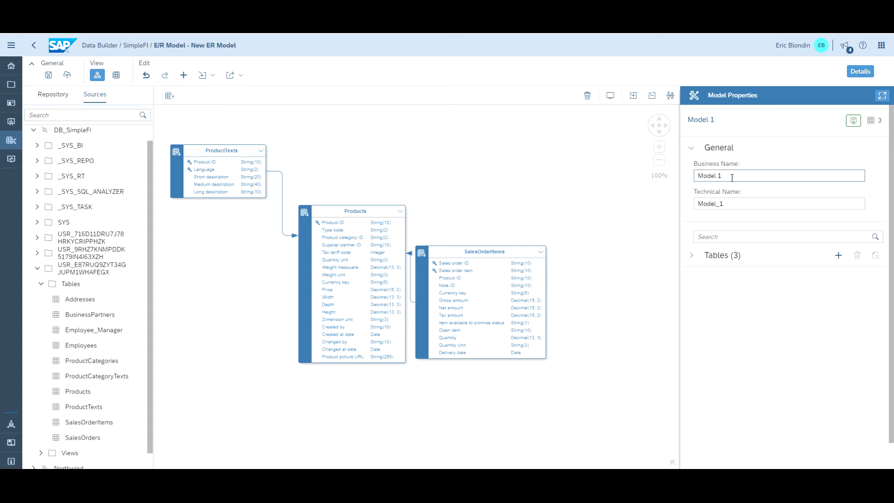
{"action": "left_click_drag", "start_coordinate": [731, 175], "coordinate": [697, 176]}
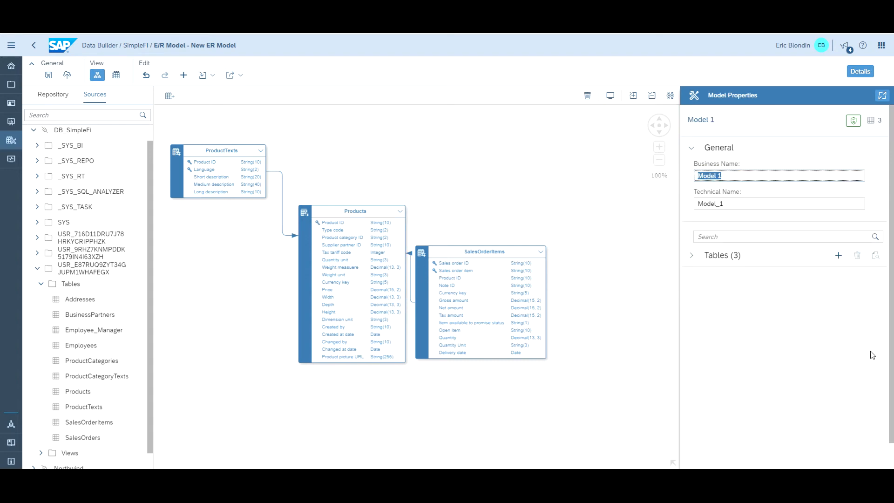
{"action": "type", "text": "Sales Model"}
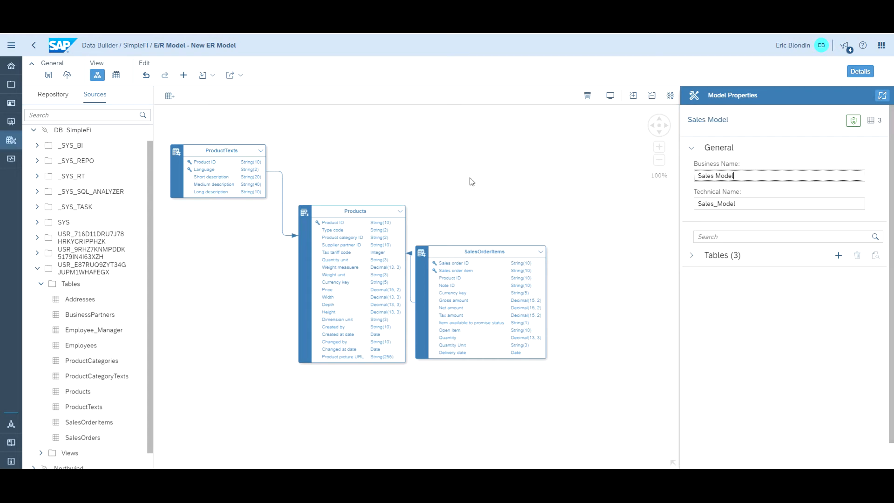
Save the entity-relationship model as Sales Model with technical name Sales_Model and deploy it.
{"action": "left_click", "coordinate": [49, 75]}
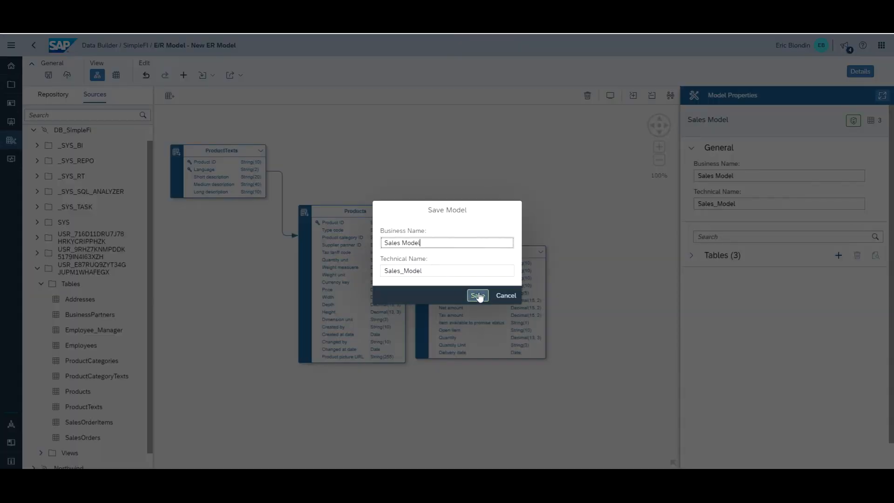
{"action": "left_click", "coordinate": [478, 296]}
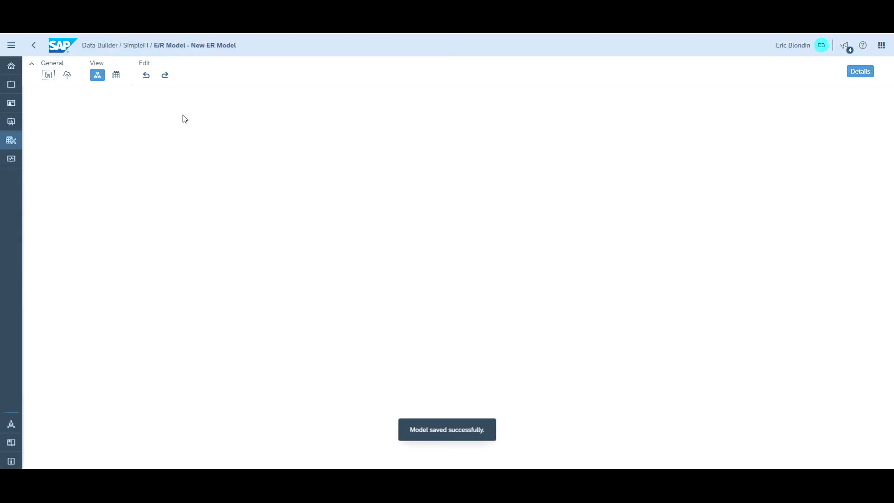
{"action": "left_click", "coordinate": [66, 76]}
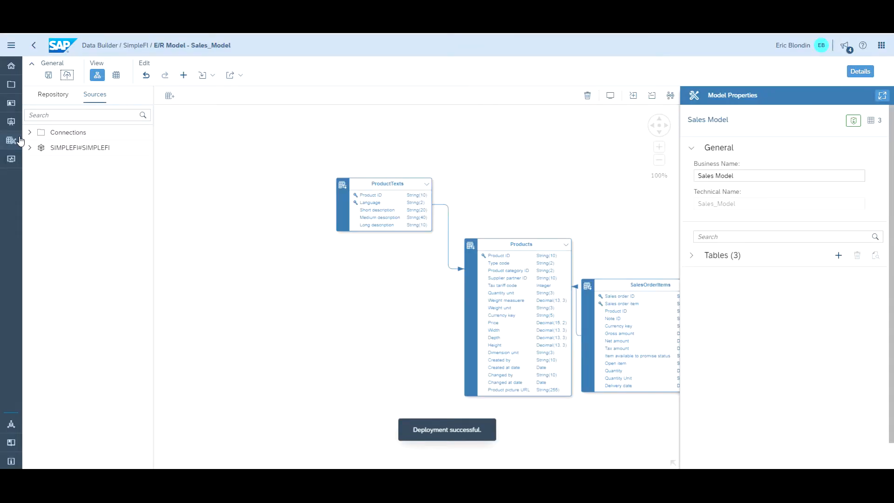
Open the Data Integration Monitor for SimpleFI and check the DB_SimpleFi remote tables Products, ProductTexts and SalesOrderItems.
{"action": "left_click", "coordinate": [11, 160]}
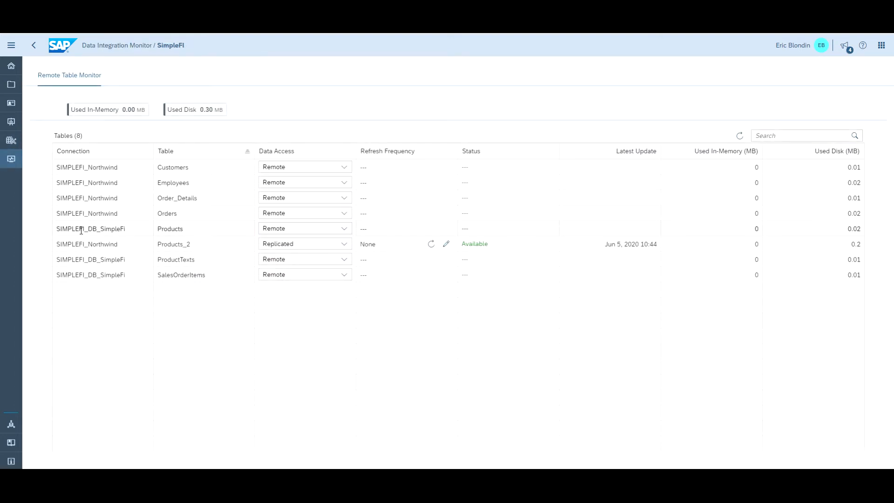
{"action": "left_click", "coordinate": [138, 236]}
{"action": "left_click", "coordinate": [180, 226]}
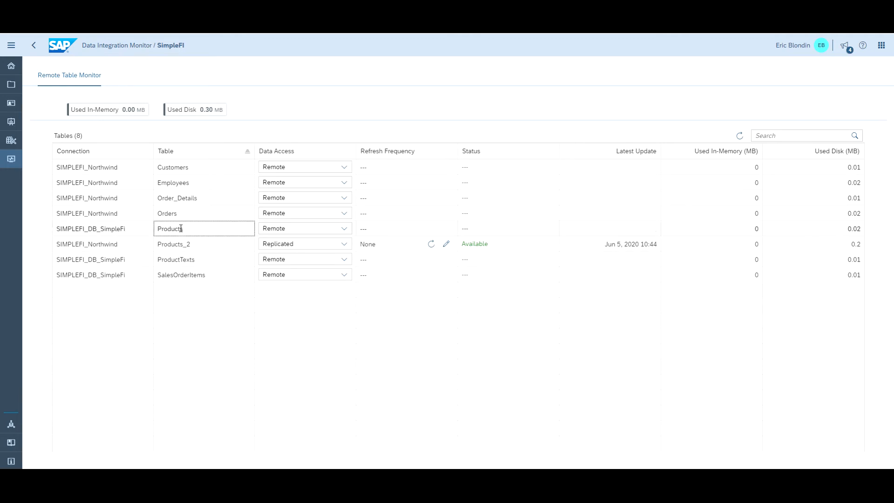
{"action": "left_click", "coordinate": [198, 261]}
{"action": "left_click", "coordinate": [207, 278]}
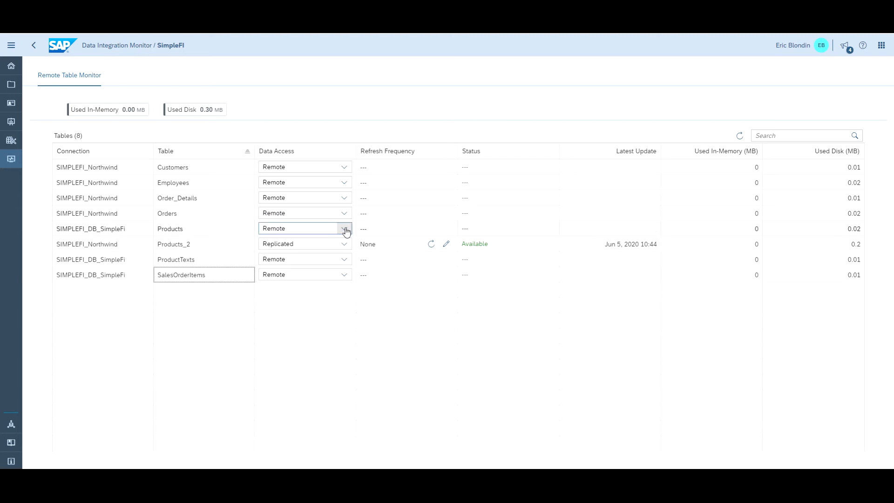
Switch the SalesOrderItems table's data access to Replicated, start replication with refresh frequency None, and refresh the table list.
{"action": "left_click", "coordinate": [345, 276]}
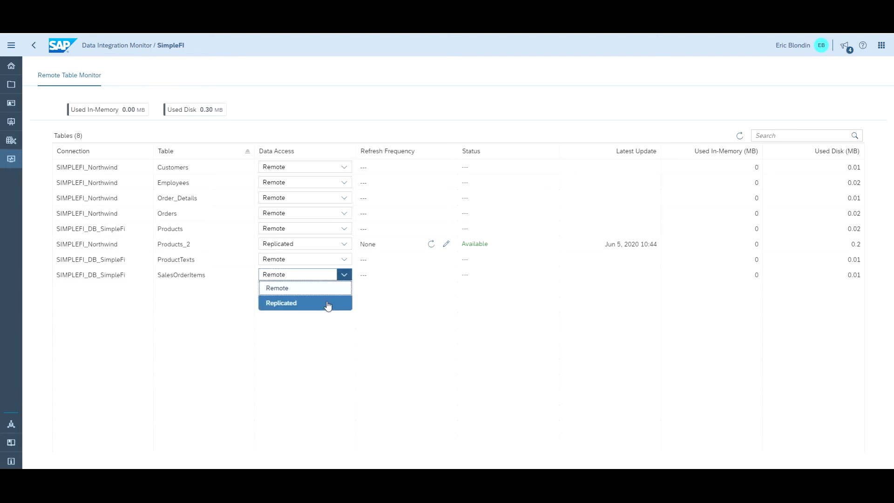
{"action": "left_click", "coordinate": [325, 305]}
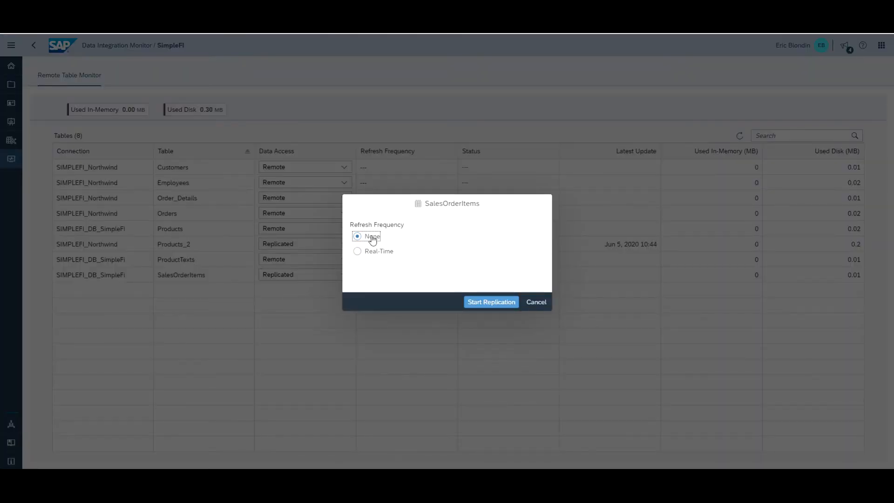
{"action": "left_click", "coordinate": [494, 303]}
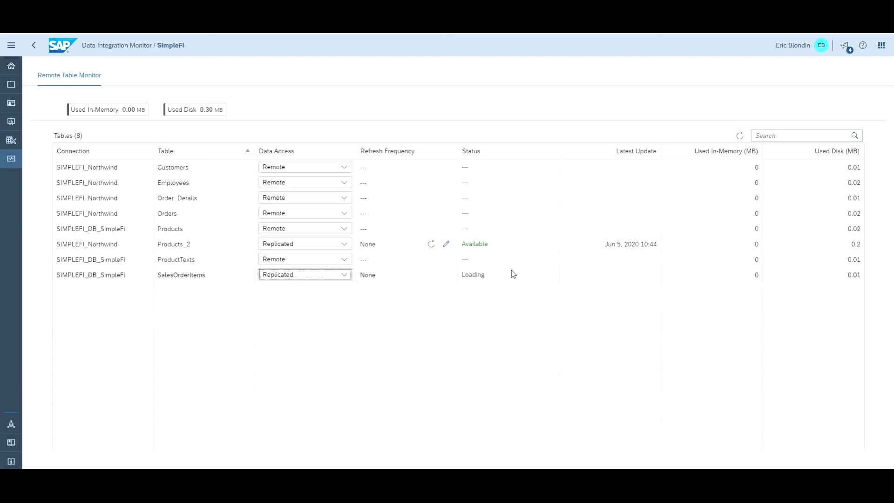
{"action": "left_click", "coordinate": [740, 135]}
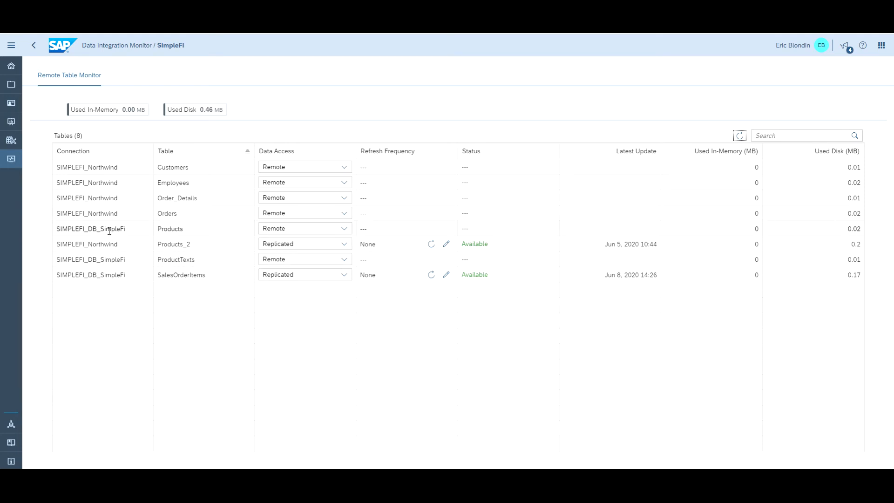
Look at the Sales_Model entity-relationship model from the Data Builder file list and return to the list.
{"action": "left_click", "coordinate": [10, 147]}
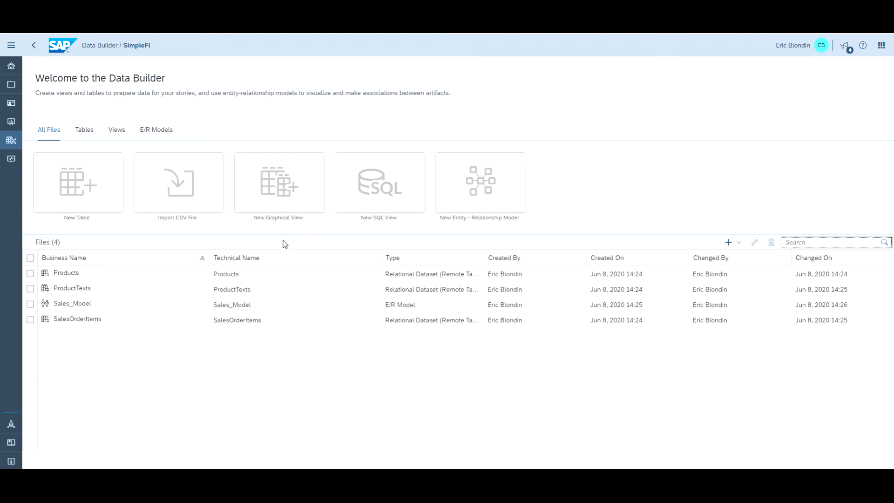
{"action": "left_click", "coordinate": [78, 302]}
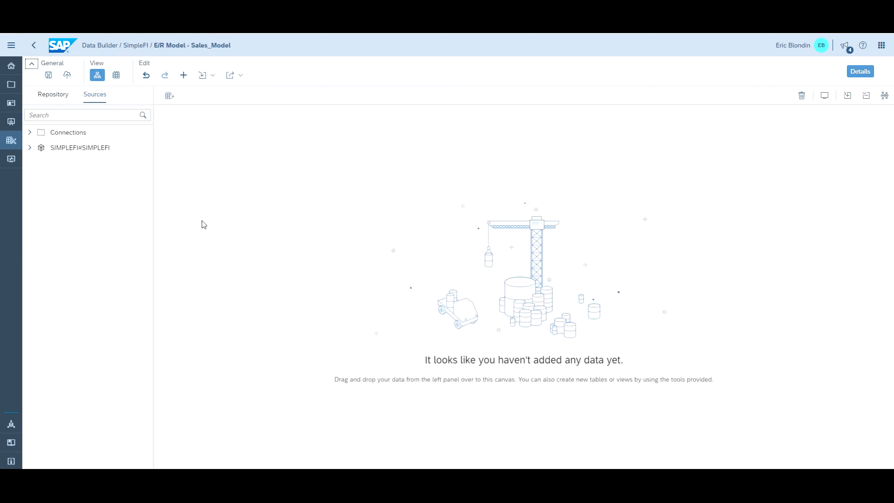
{"action": "left_click", "coordinate": [12, 142]}
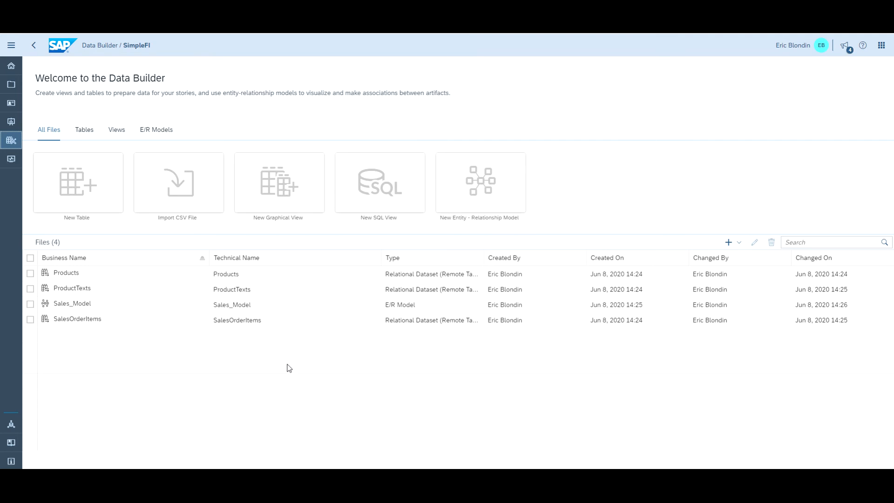
{"action": "left_click", "coordinate": [382, 176]}
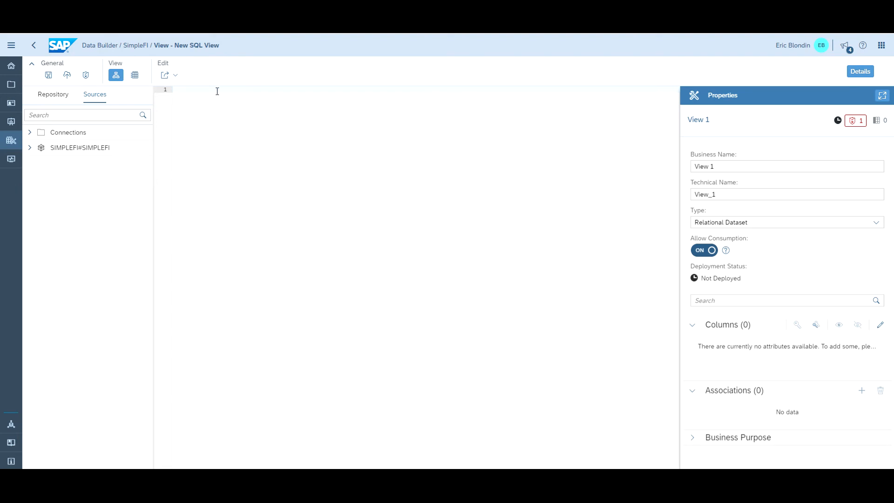
{"action": "type", "text": "se"}
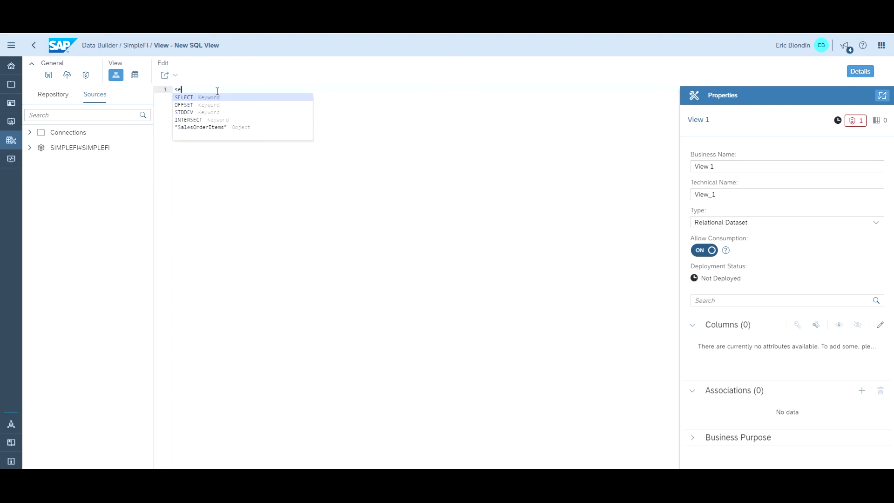
{"action": "left_click", "coordinate": [210, 97]}
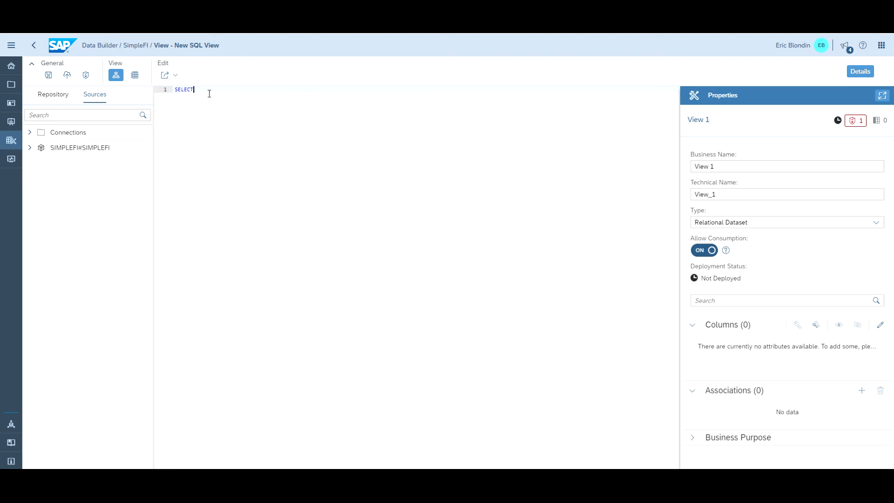
{"action": "key", "text": "BackSpace"}
{"action": "key", "text": "BackSpace"}
{"action": "key", "text": "BackSpace"}
{"action": "key", "text": "BackSpace"}
{"action": "key", "text": "BackSpace"}
{"action": "left_click", "coordinate": [11, 140]}
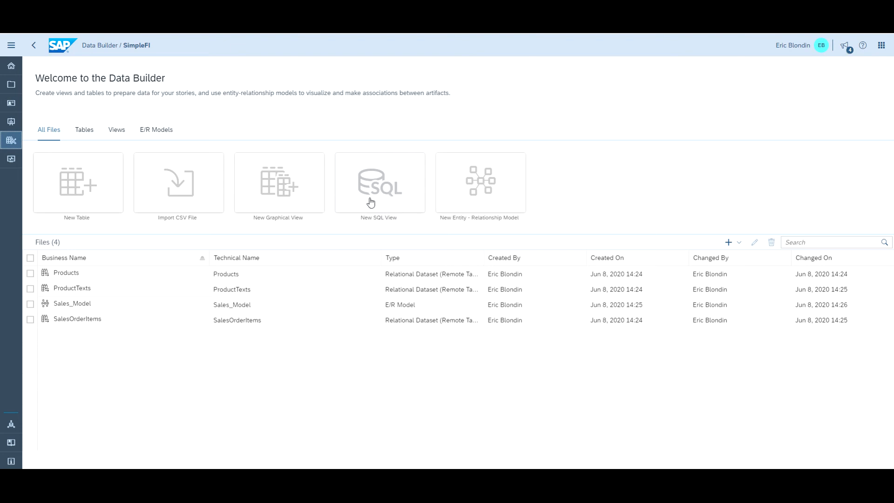
Create a new graphical view and add the SalesOrderItems table from the repository as its first source.
{"action": "left_click", "coordinate": [298, 197]}
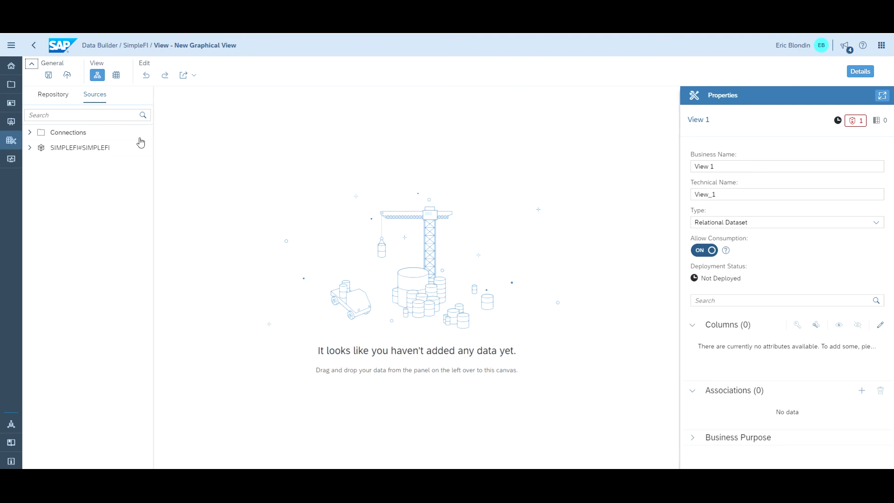
{"action": "left_click", "coordinate": [29, 149]}
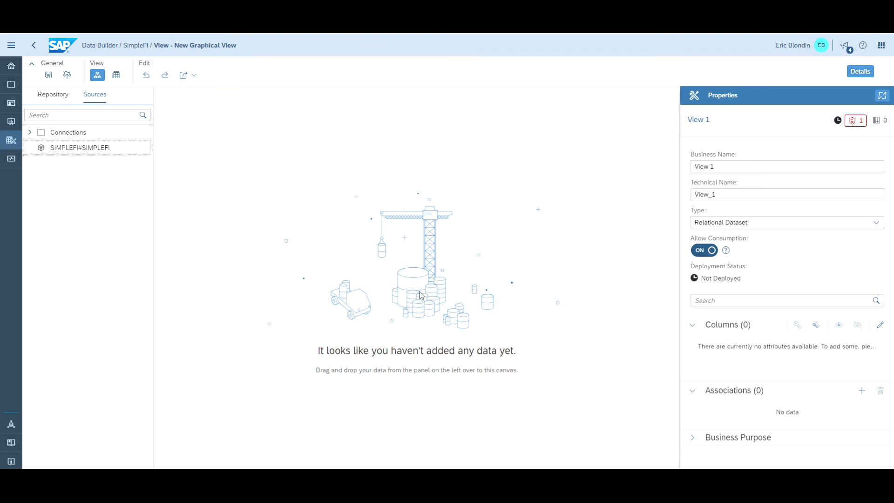
{"action": "left_click", "coordinate": [30, 132]}
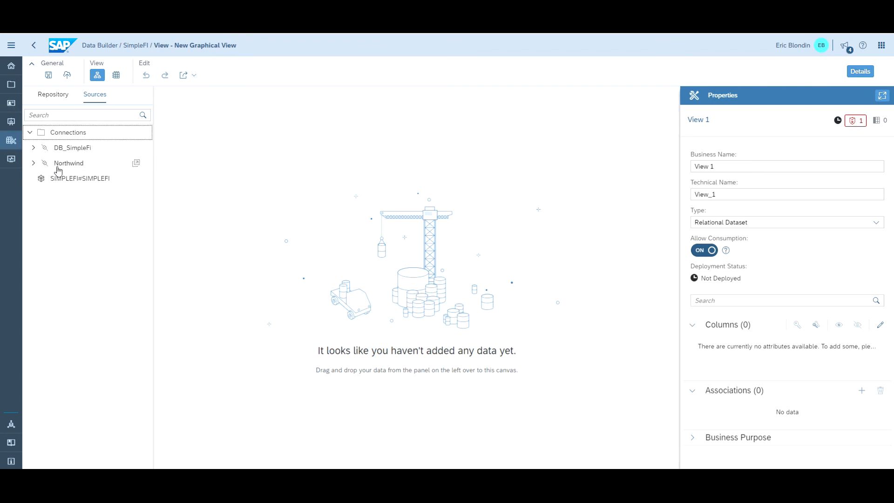
{"action": "left_click", "coordinate": [66, 98]}
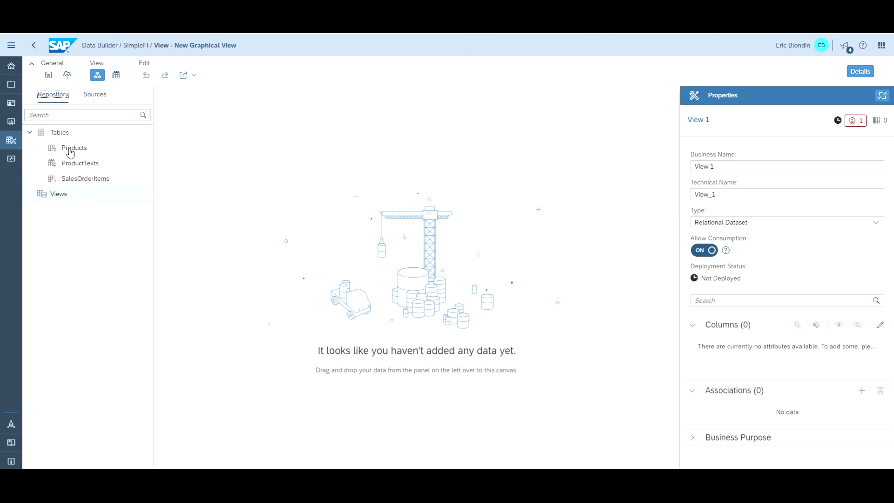
{"action": "left_click", "coordinate": [70, 151]}
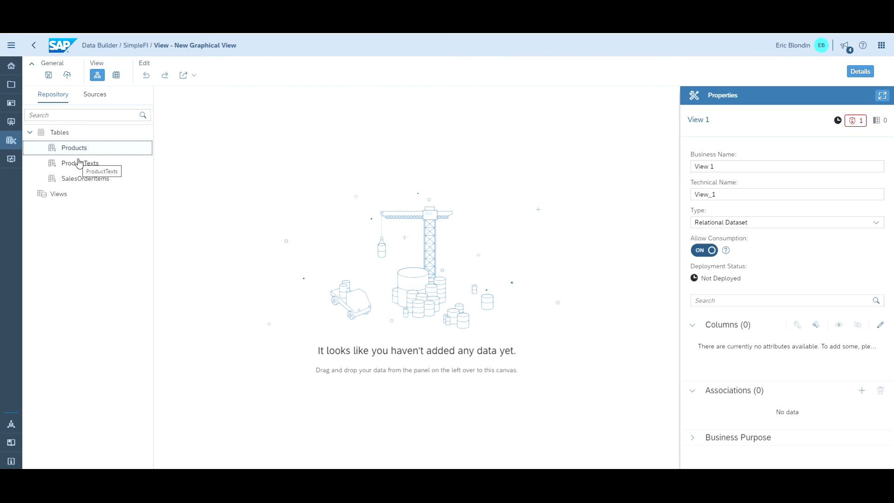
{"action": "left_click", "coordinate": [71, 177]}
{"action": "left_click_drag", "start_coordinate": [72, 177], "coordinate": [387, 200]}
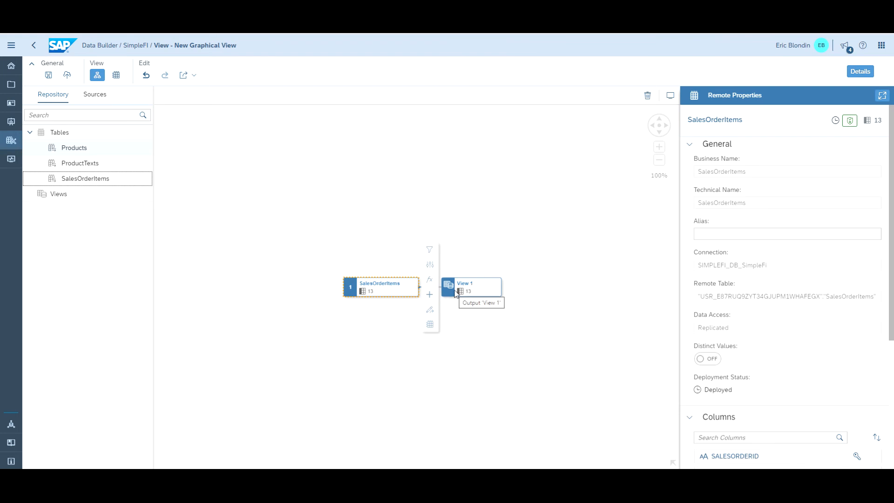
Add the Products table to the view, joined to SalesOrderItems with an inner join on PRODUCTID.
{"action": "left_click_drag", "start_coordinate": [81, 152], "coordinate": [385, 292]}
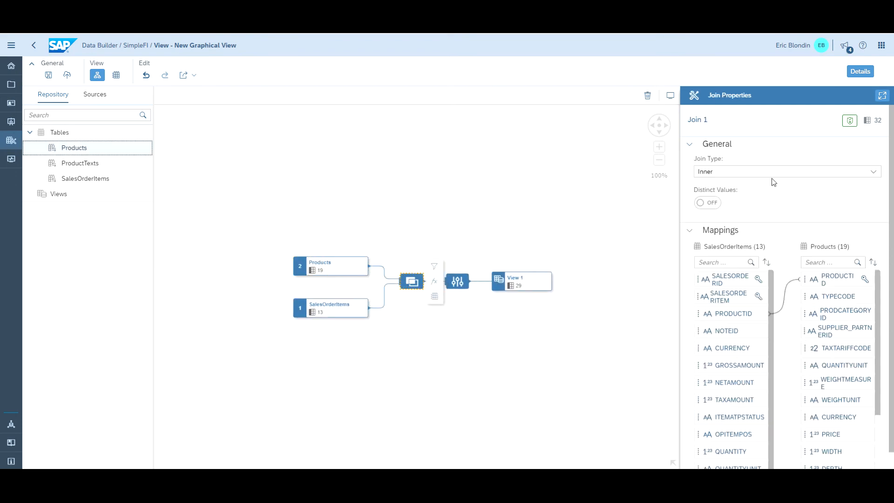
{"action": "left_click", "coordinate": [873, 172]}
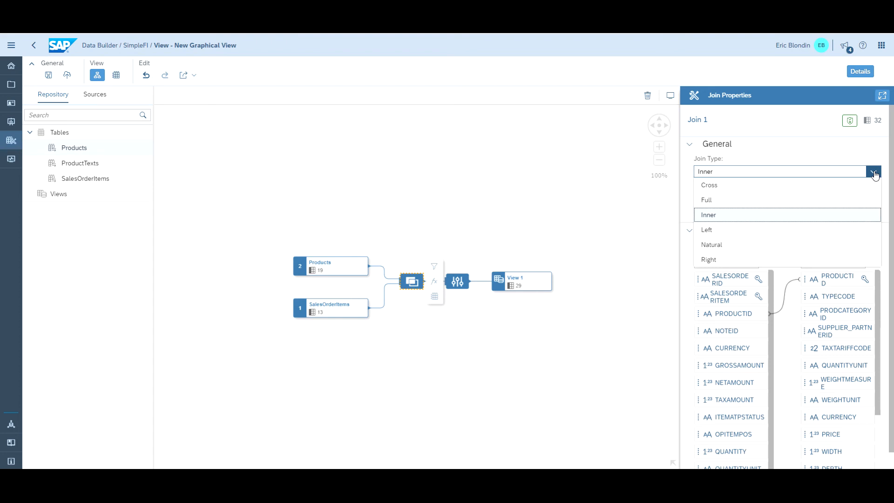
{"action": "left_click", "coordinate": [870, 156]}
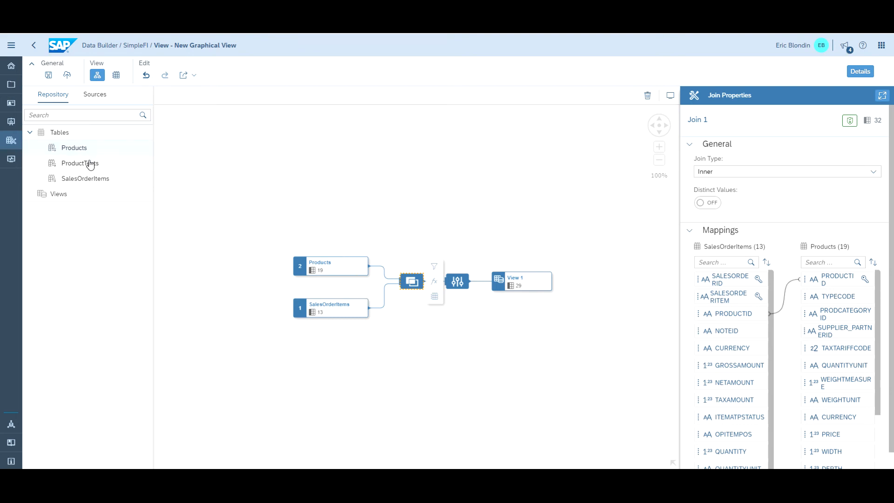
Join the ProductTexts table to Products on PRODUCTID and inspect the resulting projection and the join with SalesOrderItems.
{"action": "left_click", "coordinate": [89, 166]}
{"action": "left_click_drag", "start_coordinate": [88, 165], "coordinate": [337, 265]}
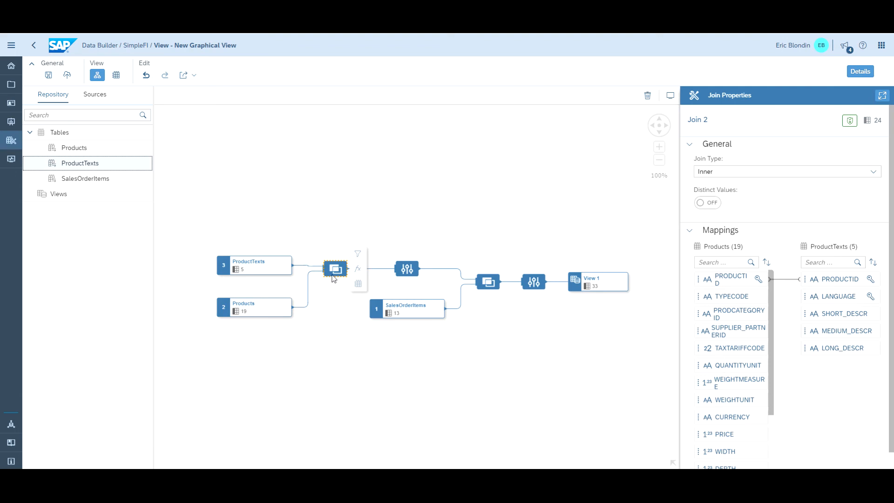
{"action": "left_click", "coordinate": [414, 272]}
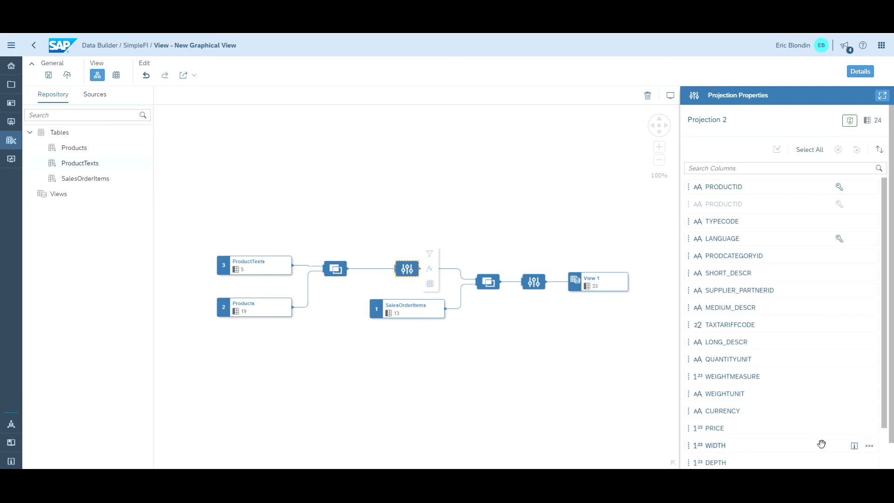
{"action": "left_click", "coordinate": [492, 282]}
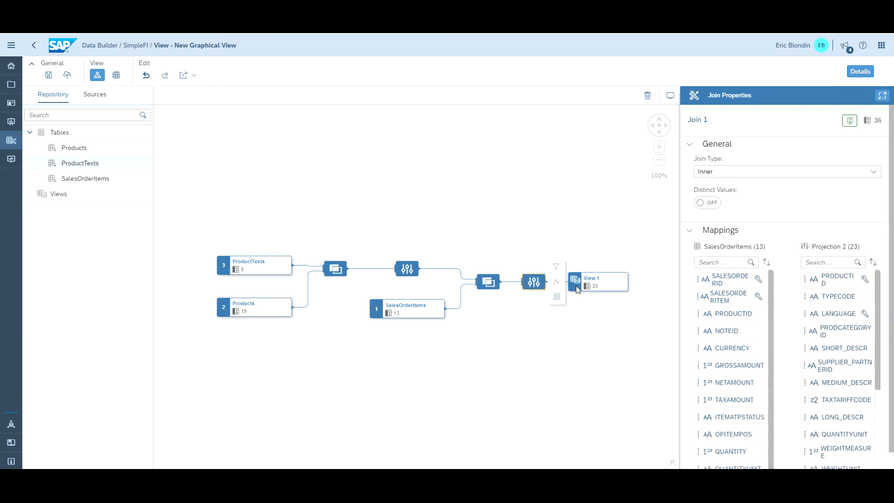
Set the business name of the output view to "sales view" in its properties.
{"action": "left_click", "coordinate": [602, 282]}
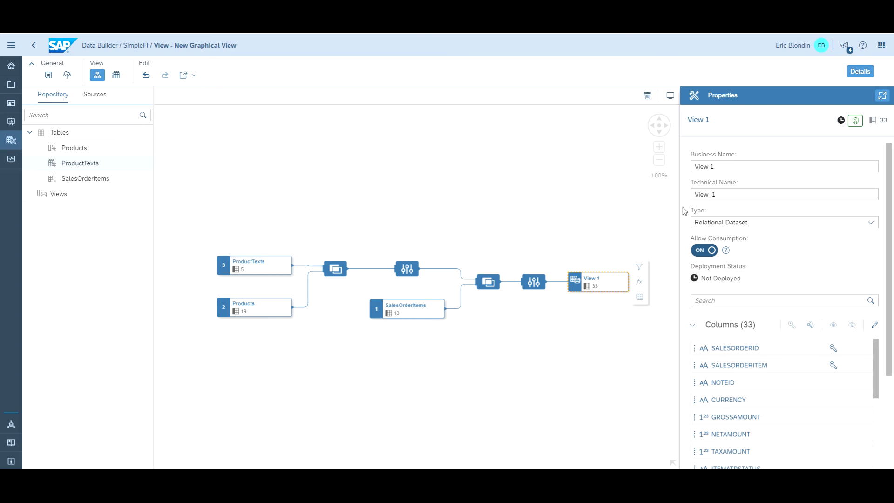
{"action": "triple_click", "coordinate": [719, 166]}
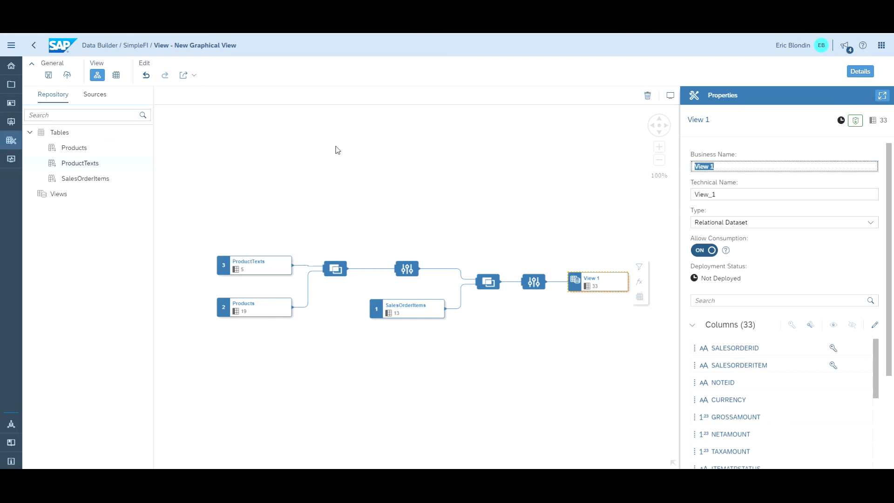
{"action": "type", "text": "sales v"}
{"action": "left_click", "coordinate": [528, 154]}
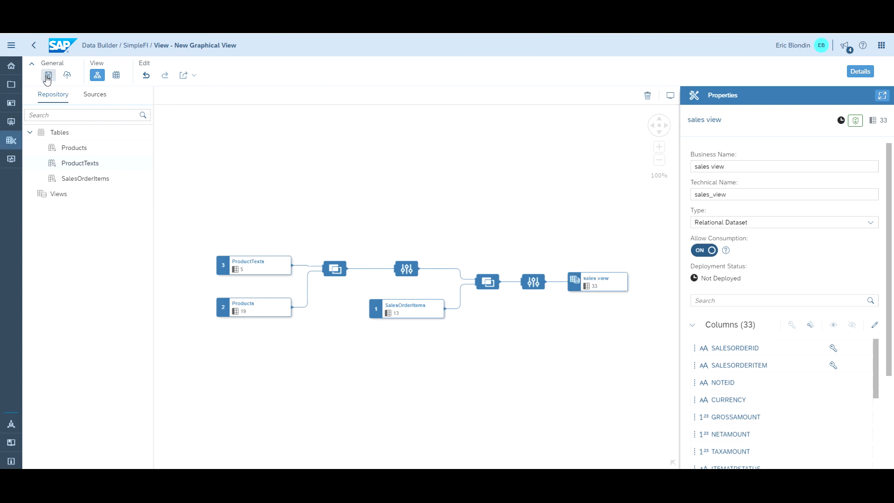
Save the graphical view as "sales view" with technical name sales_view and deploy it.
{"action": "left_click", "coordinate": [47, 77]}
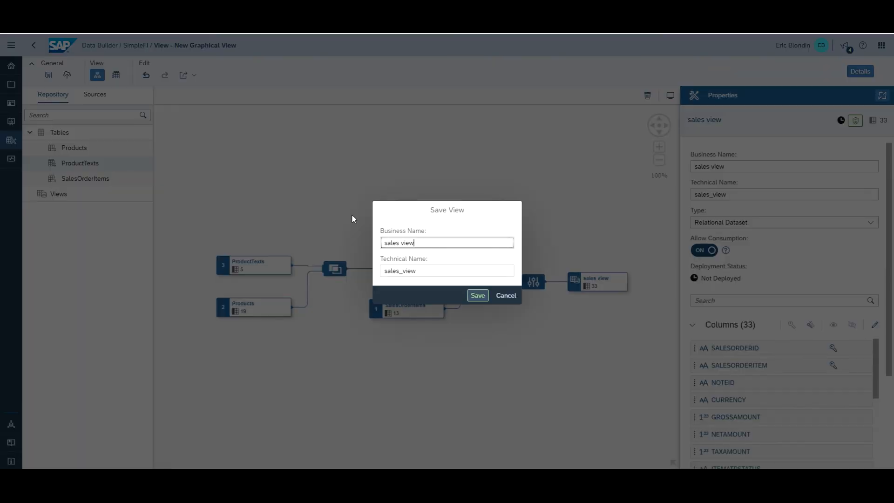
{"action": "left_click", "coordinate": [478, 296]}
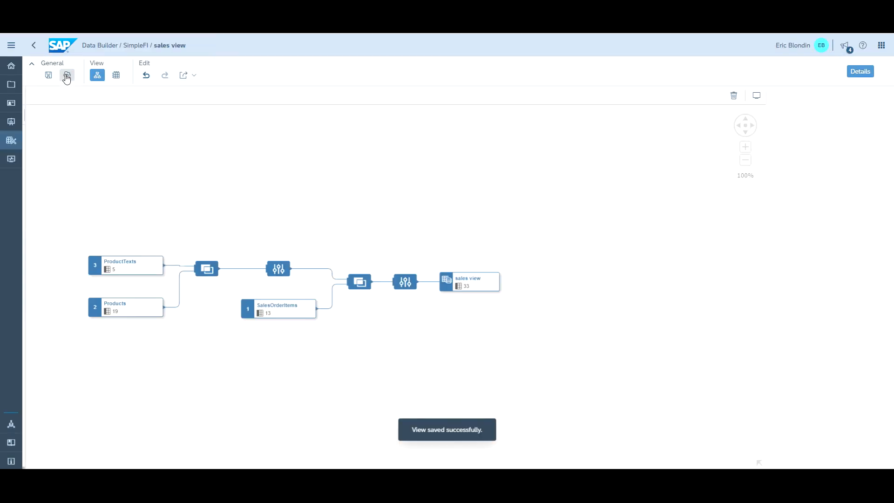
{"action": "left_click", "coordinate": [67, 76]}
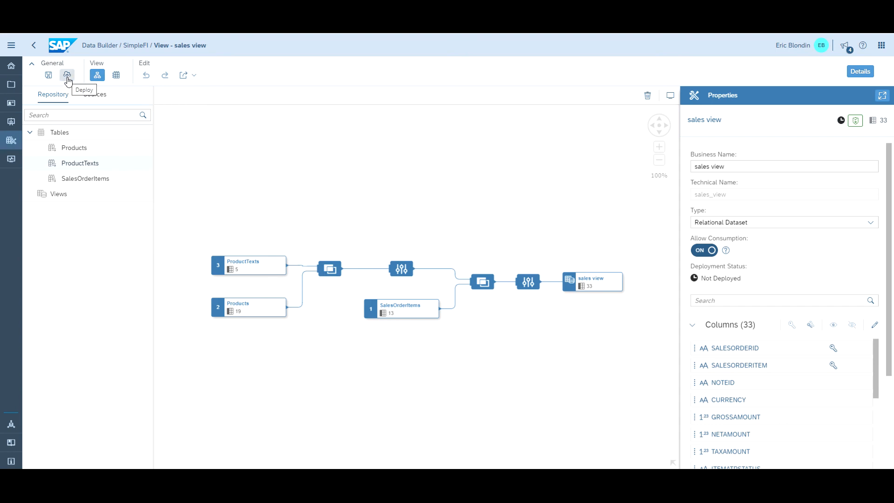
{"action": "left_click", "coordinate": [67, 75]}
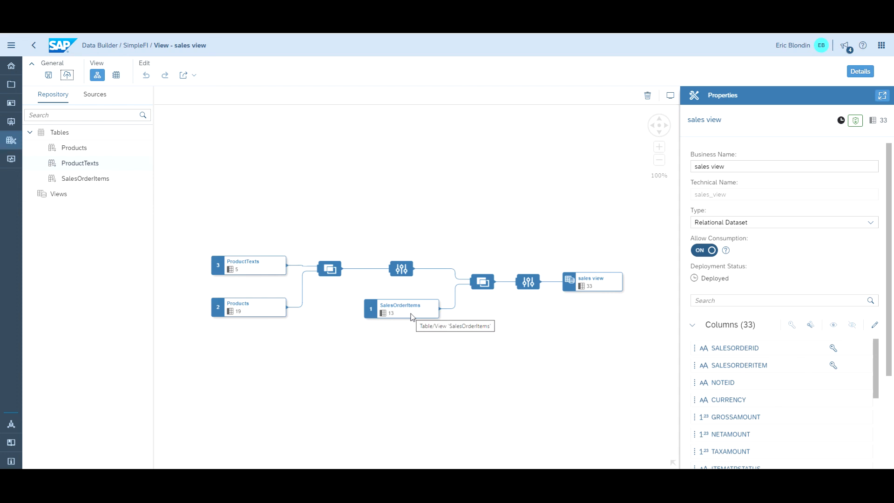
Preview the data of the SalesOrderItems, Products and ProductTexts sources and of the sales view output.
{"action": "left_click", "coordinate": [398, 309]}
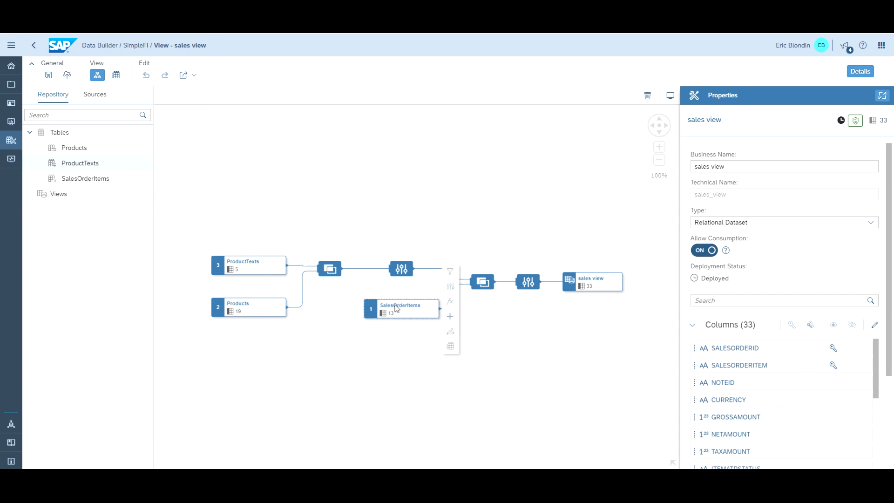
{"action": "left_click", "coordinate": [117, 76]}
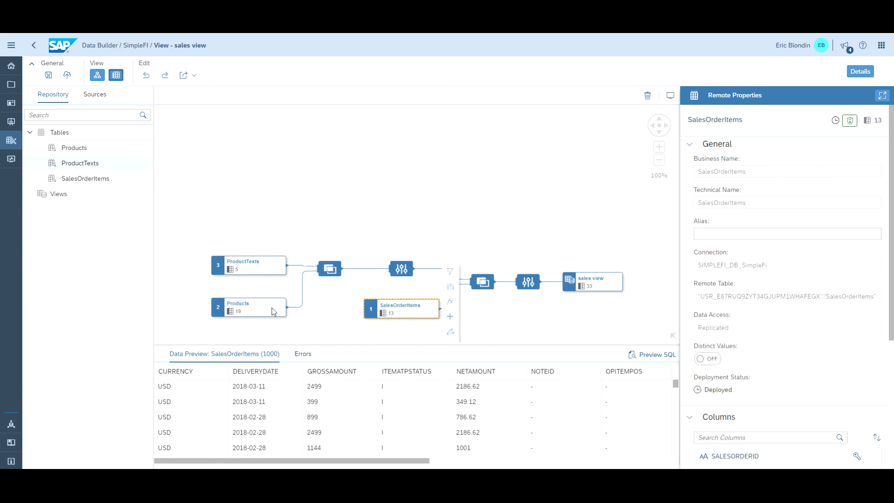
{"action": "left_click", "coordinate": [262, 310]}
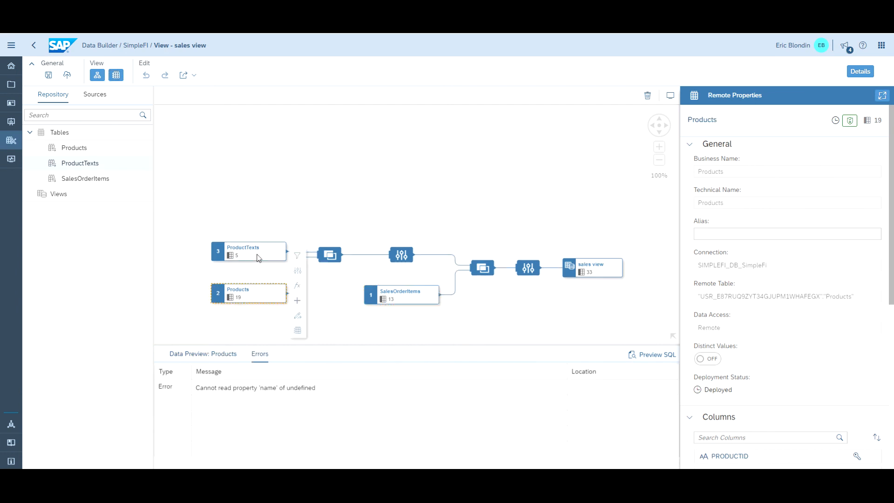
{"action": "left_click", "coordinate": [260, 252]}
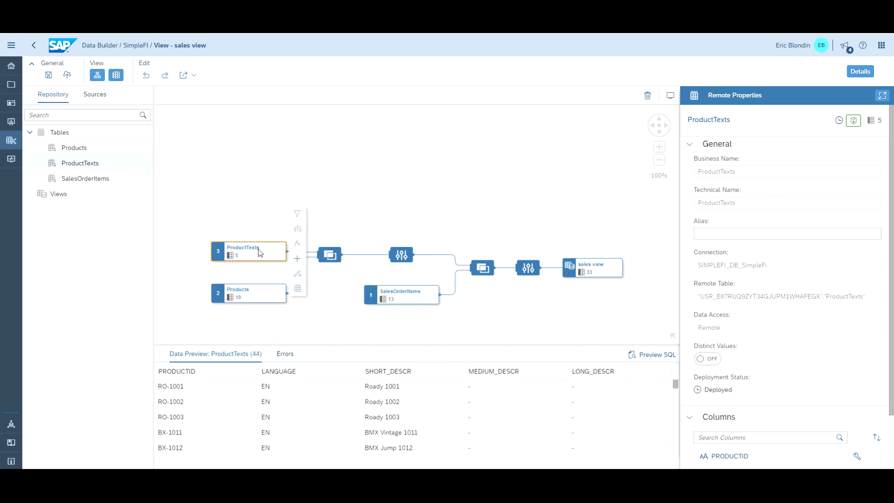
{"action": "left_click", "coordinate": [599, 270]}
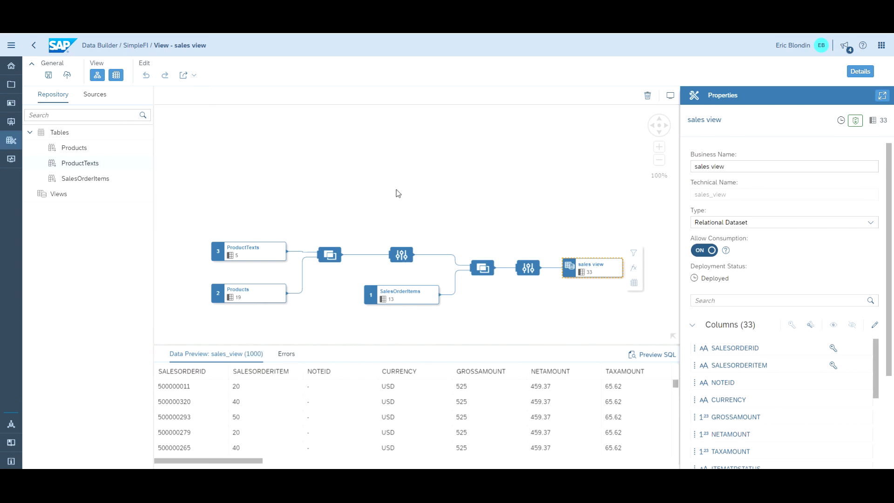
Return to the Data Builder file list and check the views listing and the complete list of files.
{"action": "left_click", "coordinate": [12, 144]}
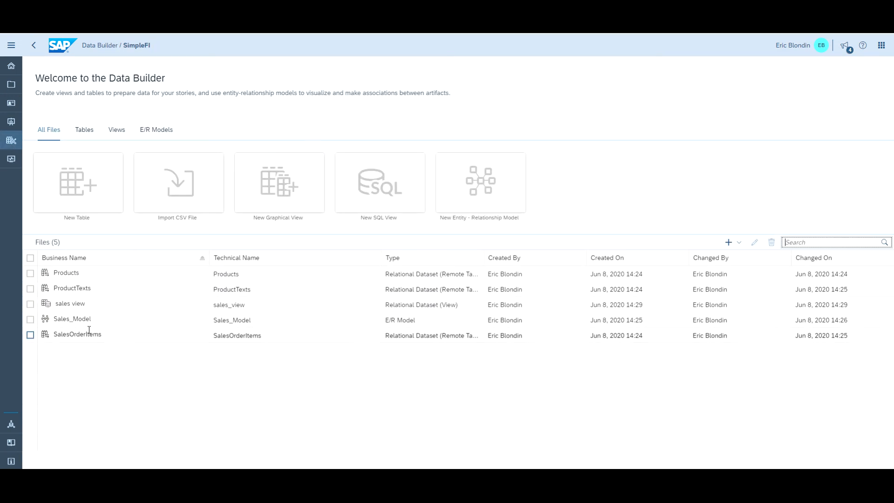
{"action": "left_click", "coordinate": [123, 131]}
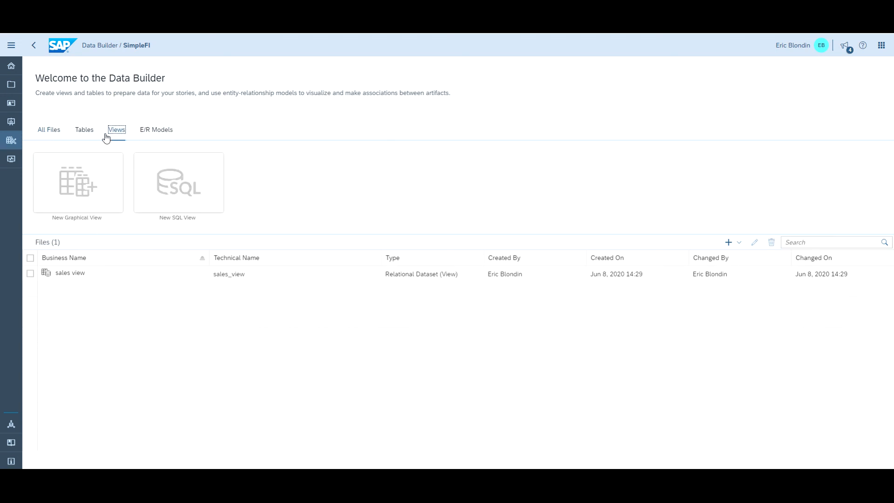
{"action": "left_click", "coordinate": [55, 130]}
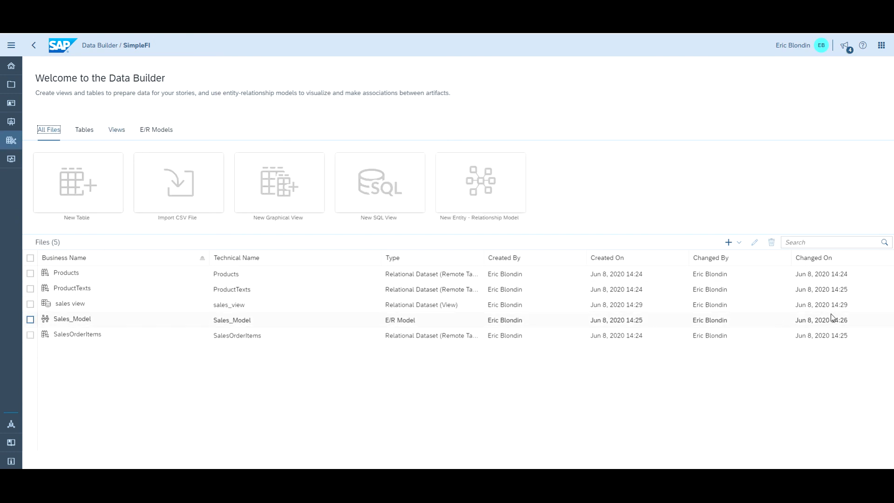